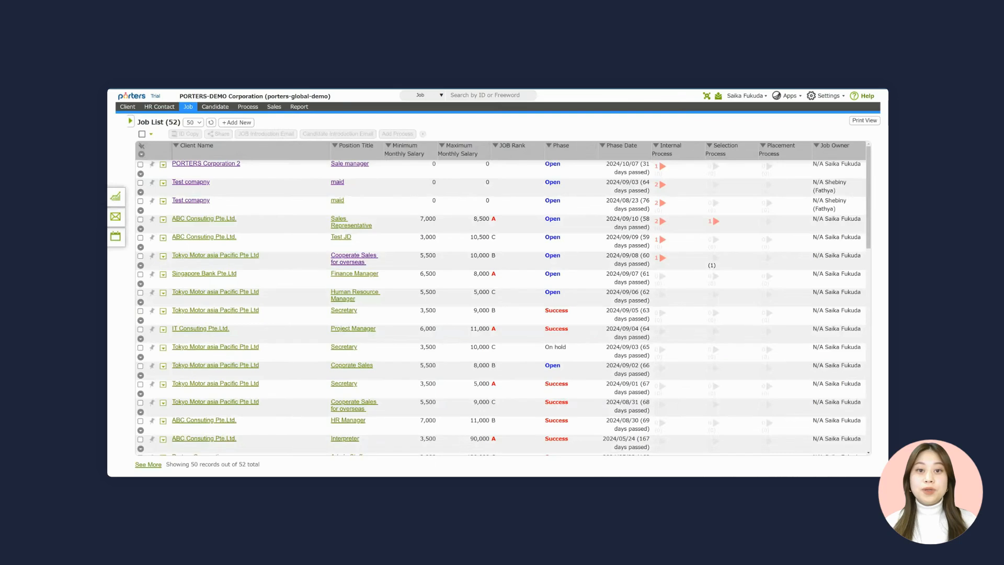
- Open a blank Job - New form and review its HR Contact, phase and job detail fields
{"action": "left_click_drag", "start_coordinate": [137, 123], "coordinate": [174, 122]}
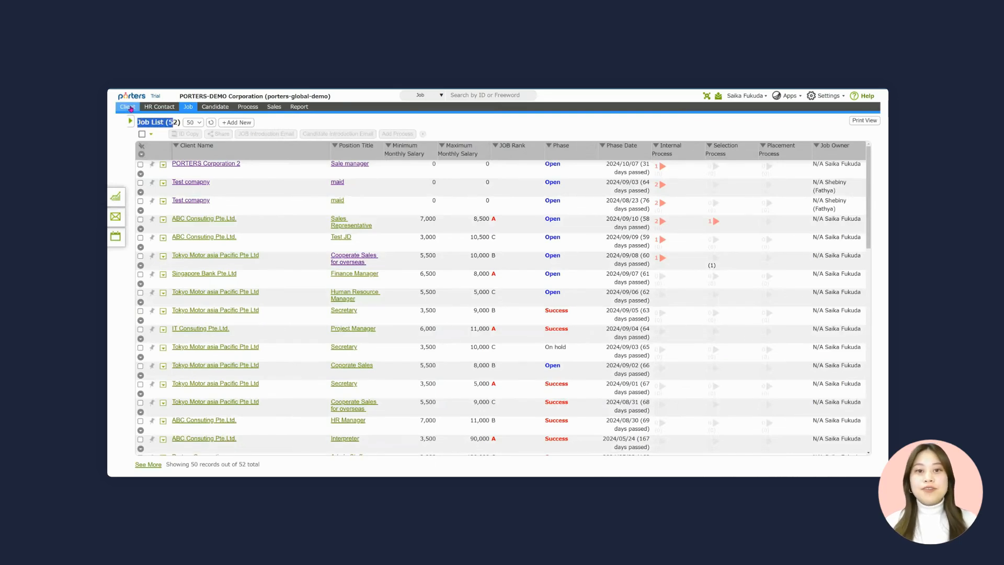
{"action": "left_click", "coordinate": [236, 122]}
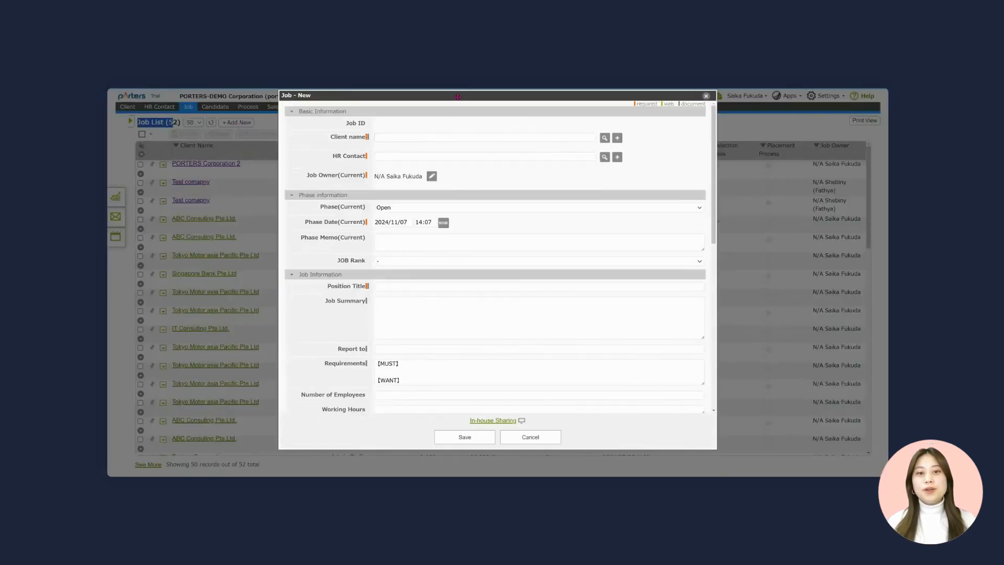
{"action": "left_click_drag", "start_coordinate": [322, 148], "coordinate": [359, 148]}
{"action": "left_click_drag", "start_coordinate": [323, 167], "coordinate": [359, 168]}
{"action": "scroll", "coordinate": [332, 255], "scroll_direction": "down", "scroll_amount": 3}
{"action": "scroll", "coordinate": [326, 246], "scroll_direction": "up", "scroll_amount": 3}
{"action": "left_click_drag", "start_coordinate": [314, 224], "coordinate": [342, 376]}
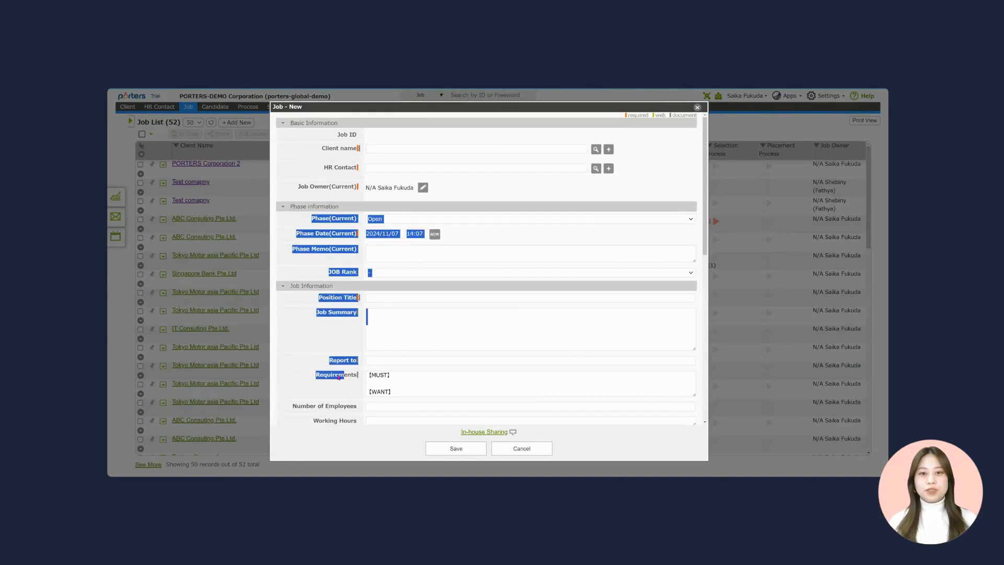
{"action": "left_click", "coordinate": [350, 335]}
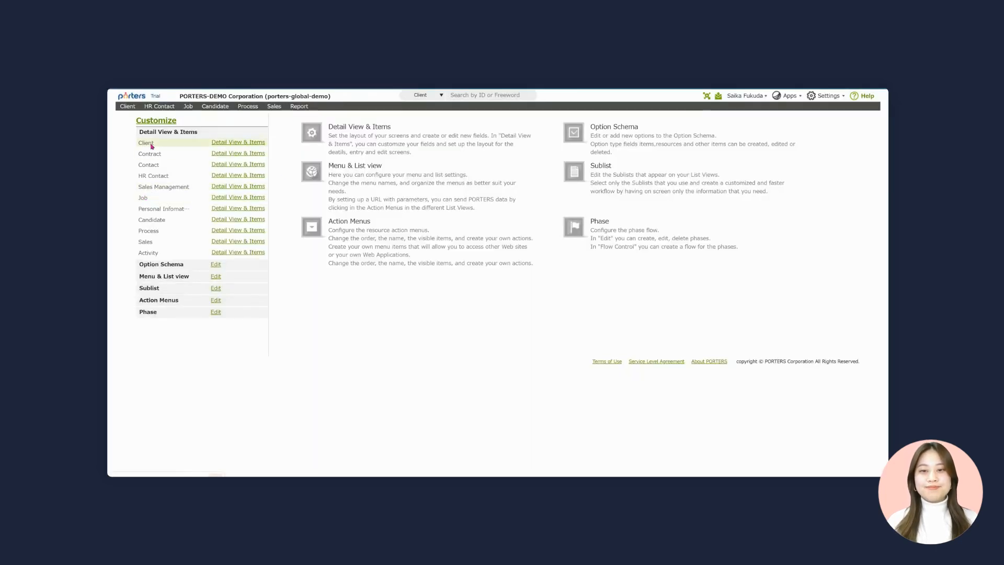
- From the Customize options, open the Job row's Detail View & Items layout editor
{"action": "left_click_drag", "start_coordinate": [135, 223], "coordinate": [161, 220]}
{"action": "left_click", "coordinate": [138, 220]}
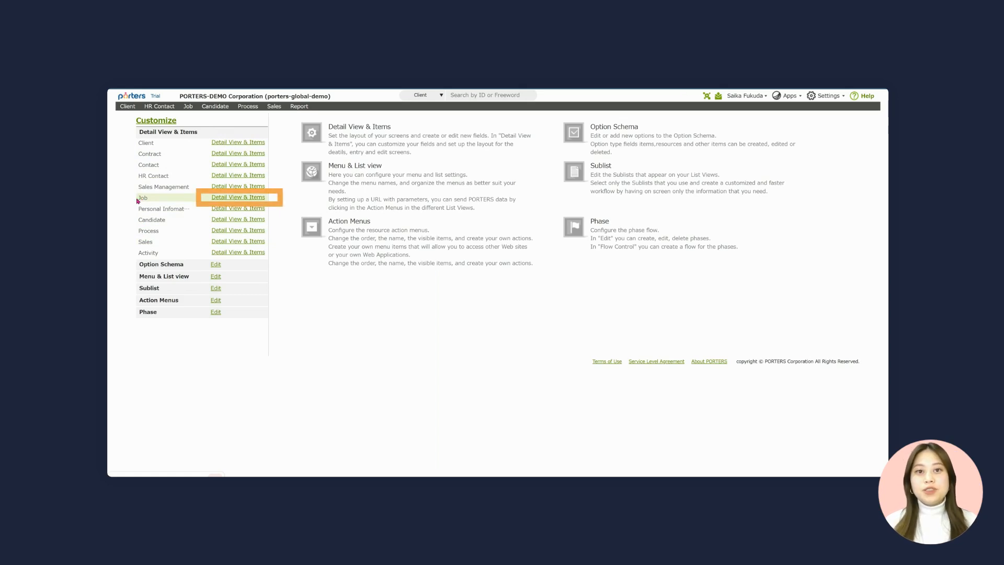
{"action": "left_click", "coordinate": [233, 199]}
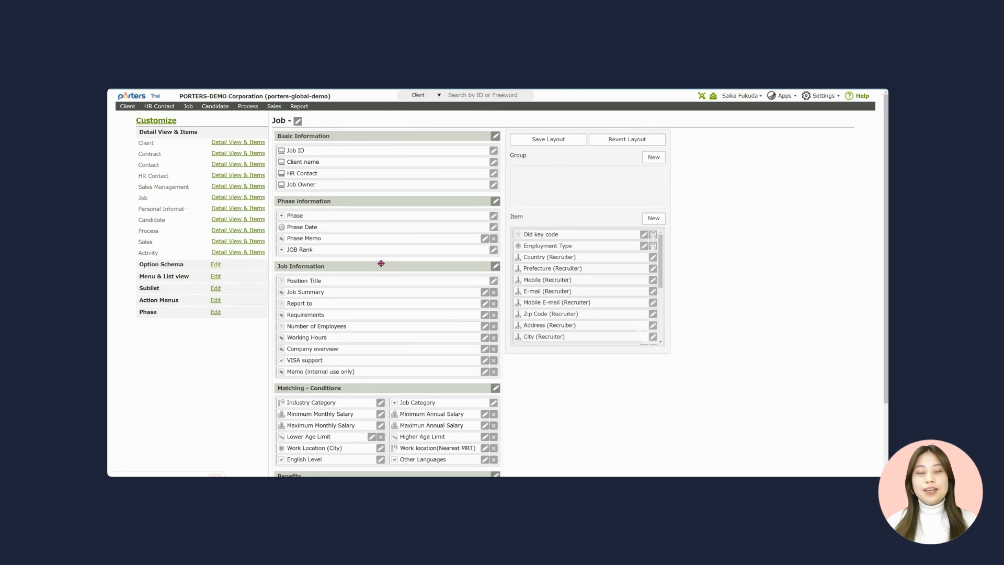
{"action": "scroll", "coordinate": [382, 264], "scroll_direction": "down", "scroll_amount": 1}
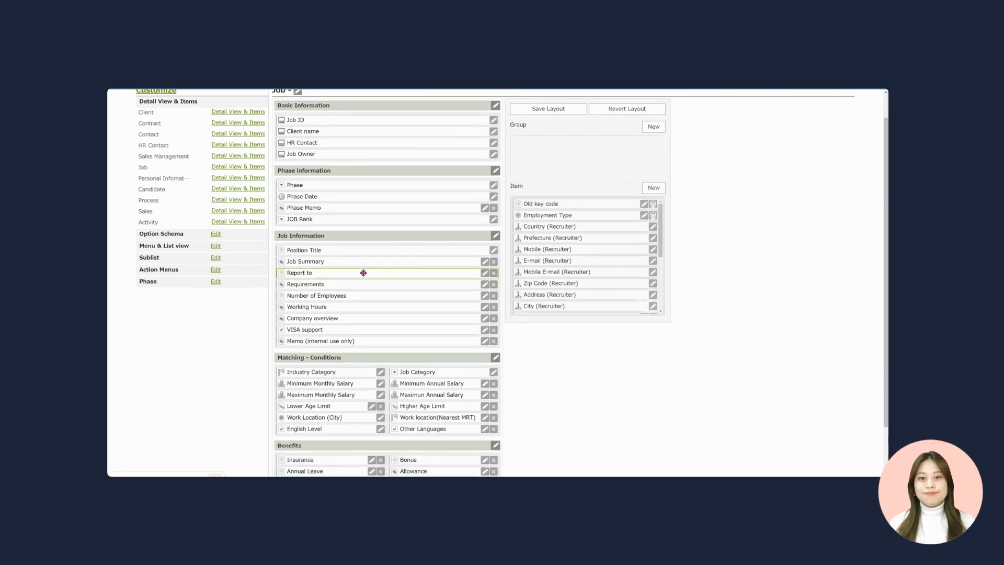
{"action": "left_click_drag", "start_coordinate": [332, 275], "coordinate": [335, 189]}
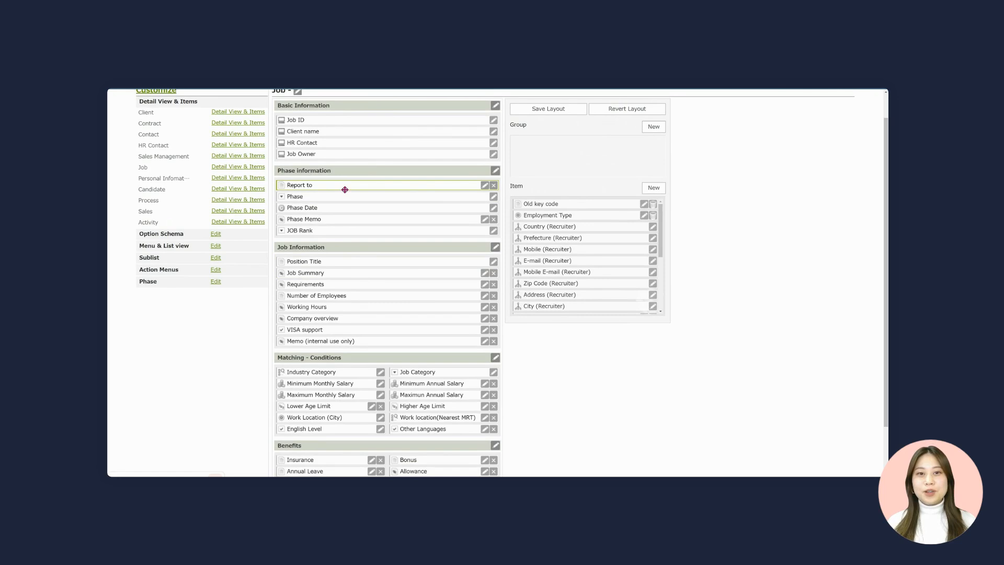
{"action": "scroll", "coordinate": [627, 110], "scroll_direction": "up", "scroll_amount": 1}
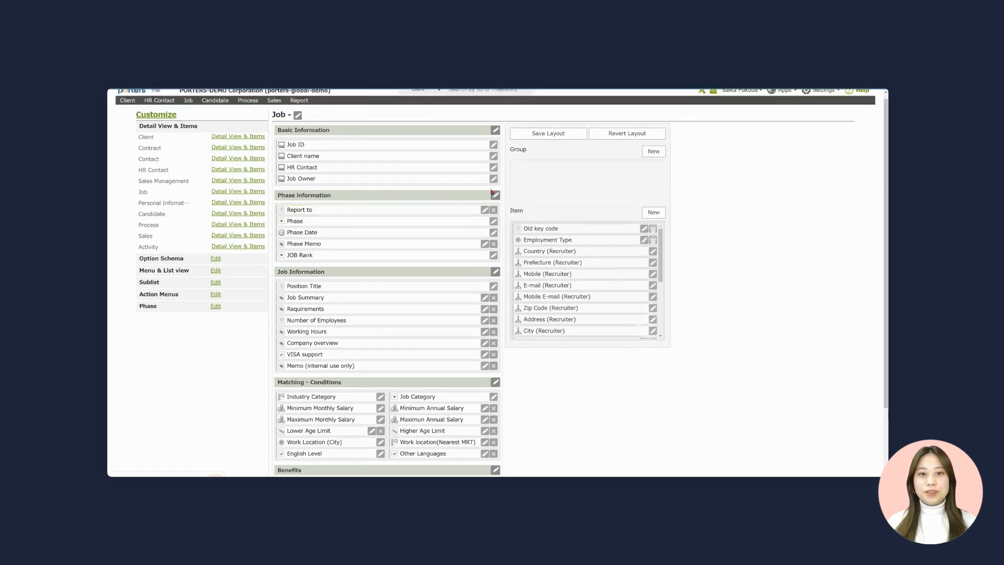
{"action": "left_click", "coordinate": [607, 141]}
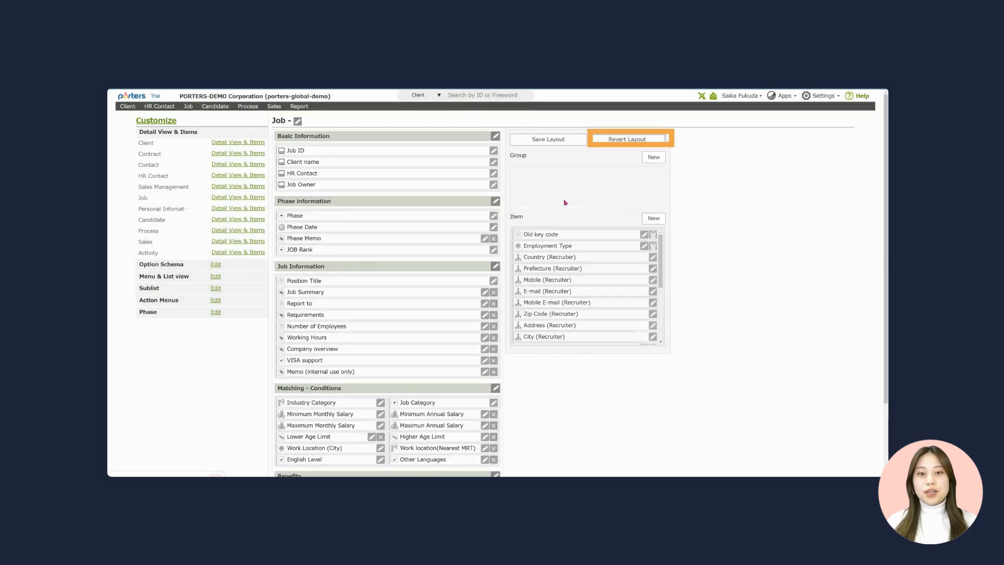
{"action": "scroll", "coordinate": [399, 296], "scroll_direction": "down", "scroll_amount": 1}
{"action": "scroll", "coordinate": [361, 275], "scroll_direction": "up", "scroll_amount": 1}
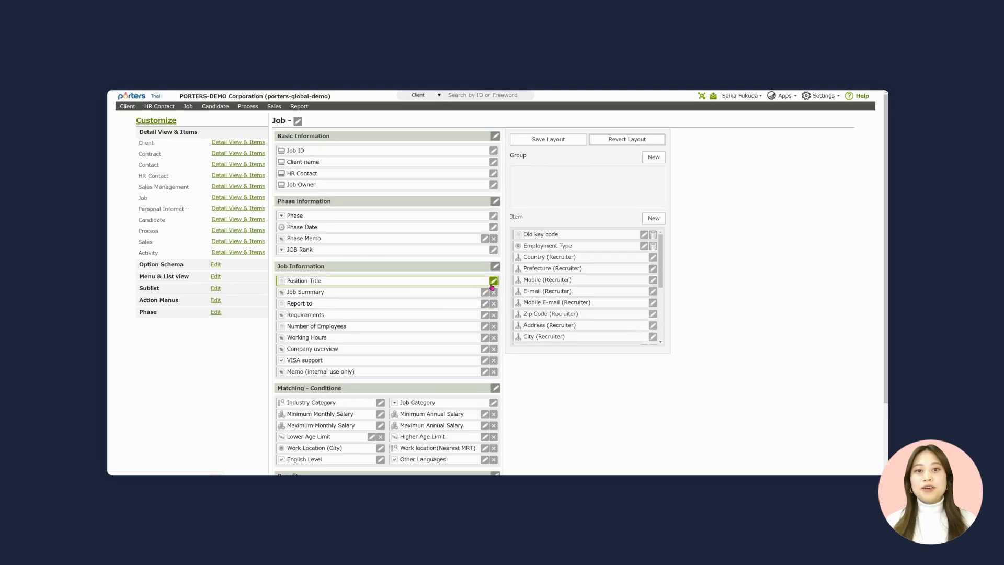
{"action": "left_click", "coordinate": [494, 281]}
{"action": "left_click_drag", "start_coordinate": [463, 191], "coordinate": [389, 226]}
{"action": "left_click", "coordinate": [405, 258]}
{"action": "left_click_drag", "start_coordinate": [387, 285], "coordinate": [420, 286]}
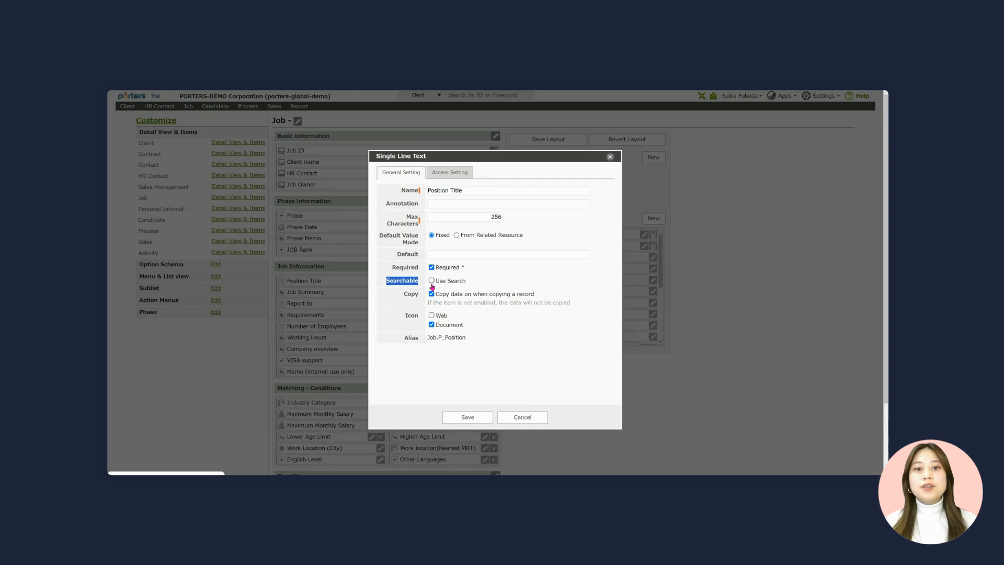
{"action": "left_click", "coordinate": [432, 281]}
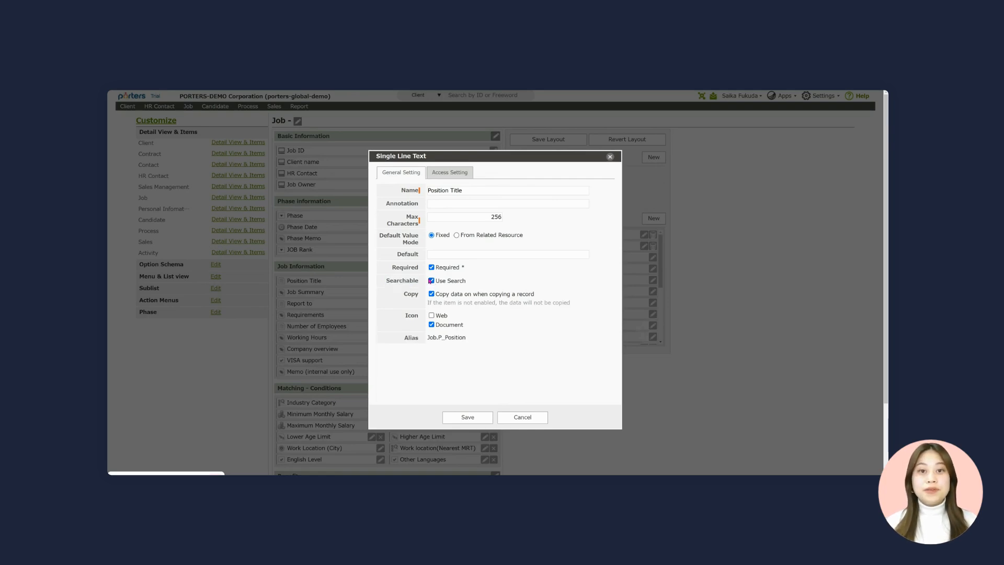
{"action": "left_click", "coordinate": [431, 280]}
{"action": "left_click_drag", "start_coordinate": [390, 271], "coordinate": [419, 270]}
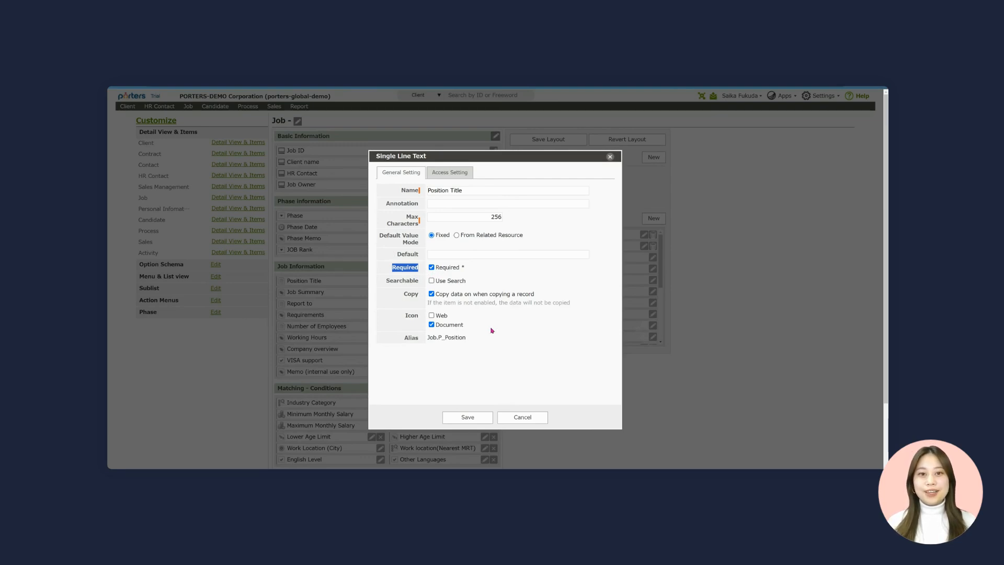
{"action": "left_click", "coordinate": [520, 421]}
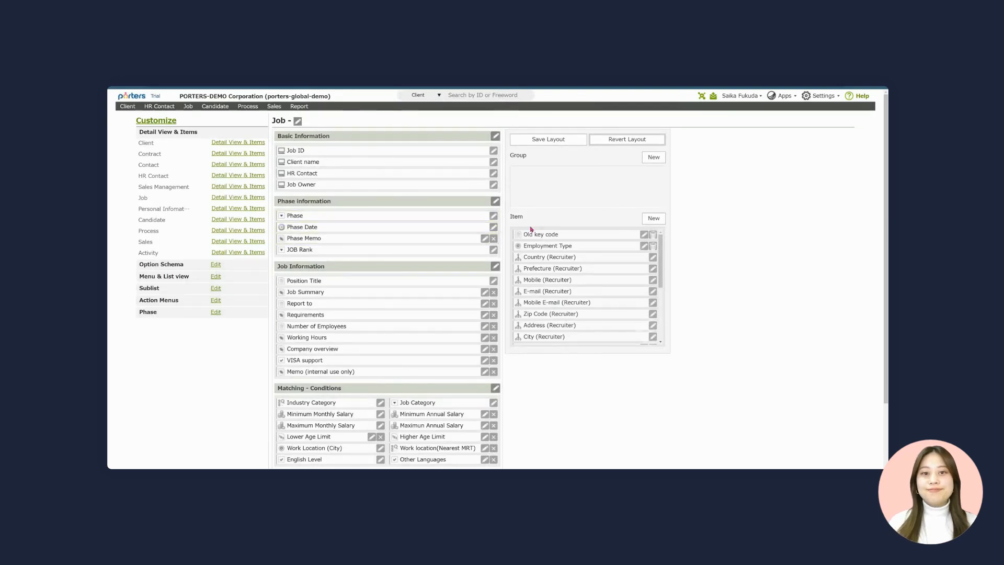
- Start a new option-type Job item and name it Visa Type
{"action": "left_click", "coordinate": [659, 223]}
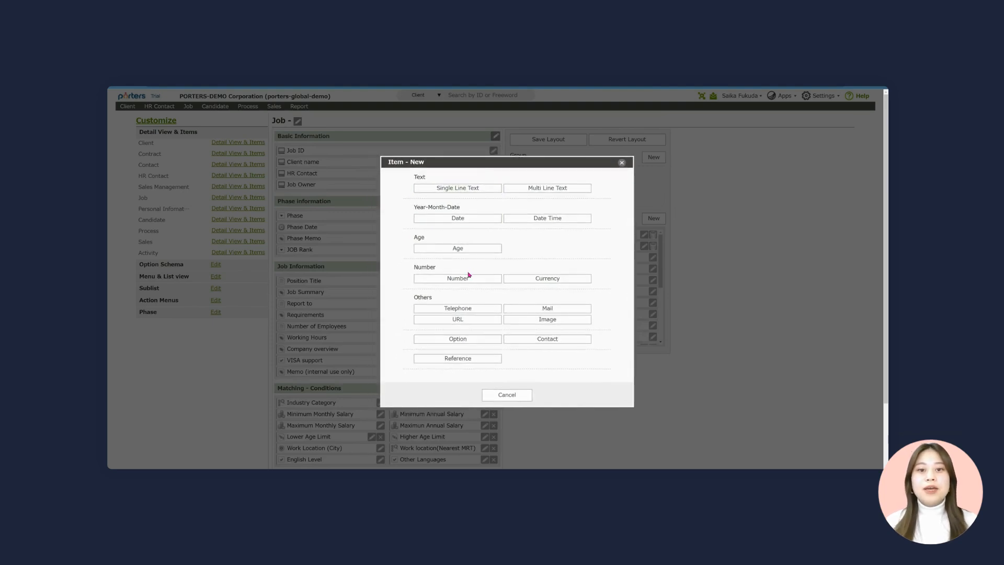
{"action": "left_click", "coordinate": [458, 340]}
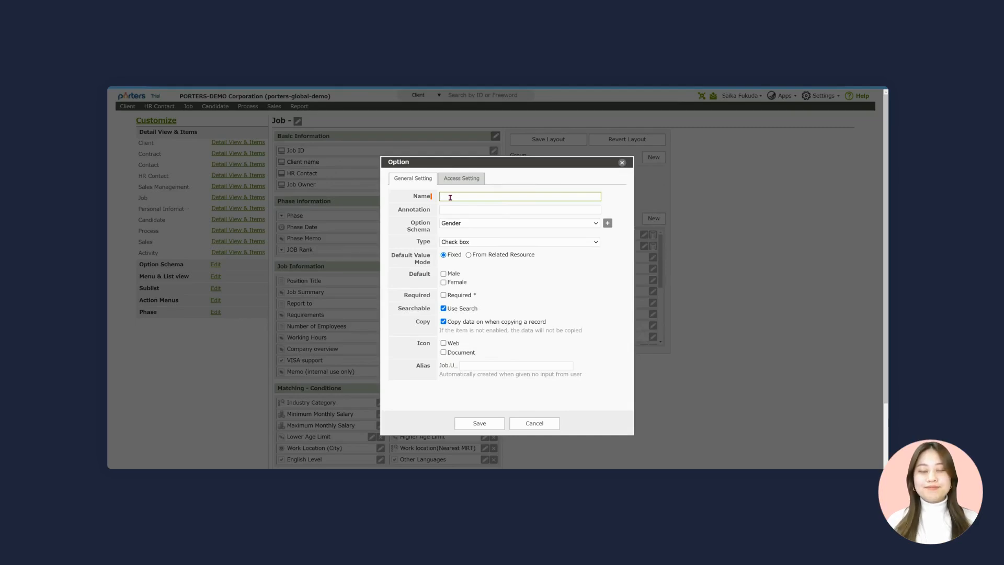
{"action": "type", "text": "Visa Type"}
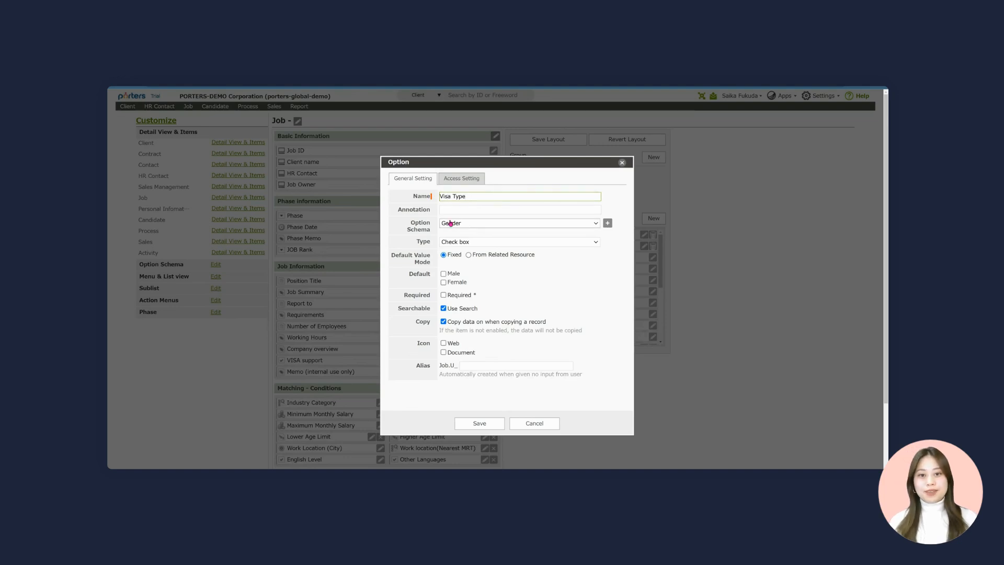
- Browse the Option Schema list, leaving Gender selected for now
{"action": "double_click", "coordinate": [409, 224]}
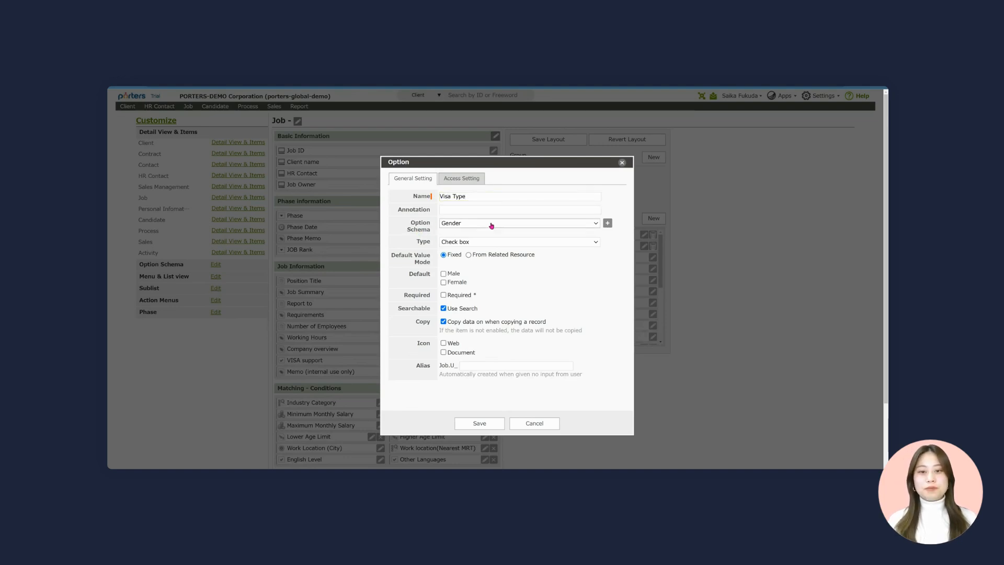
{"action": "left_click", "coordinate": [509, 225]}
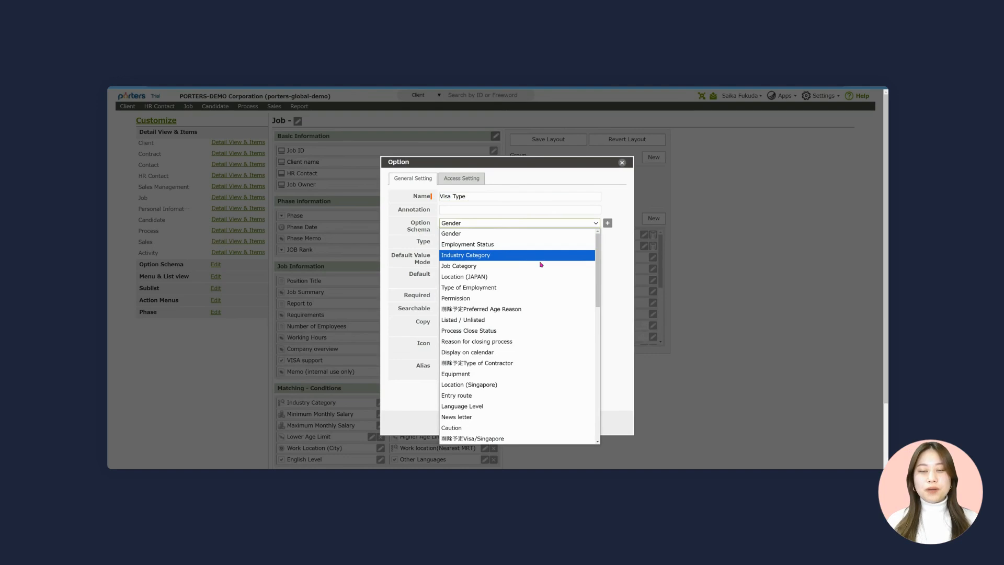
{"action": "scroll", "coordinate": [532, 287], "scroll_direction": "down", "scroll_amount": 10}
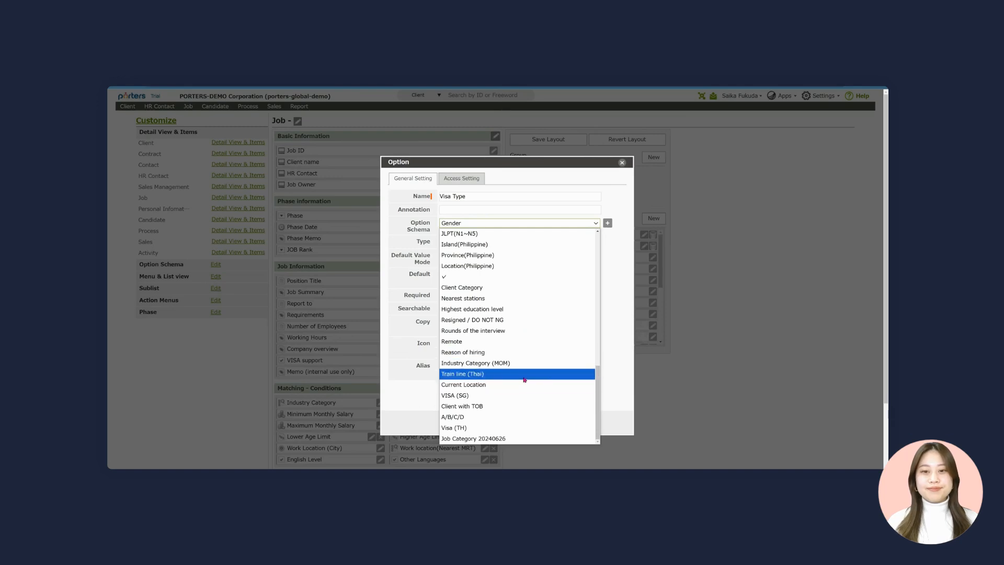
{"action": "scroll", "coordinate": [523, 374], "scroll_direction": "up", "scroll_amount": 10}
{"action": "left_click", "coordinate": [607, 223]}
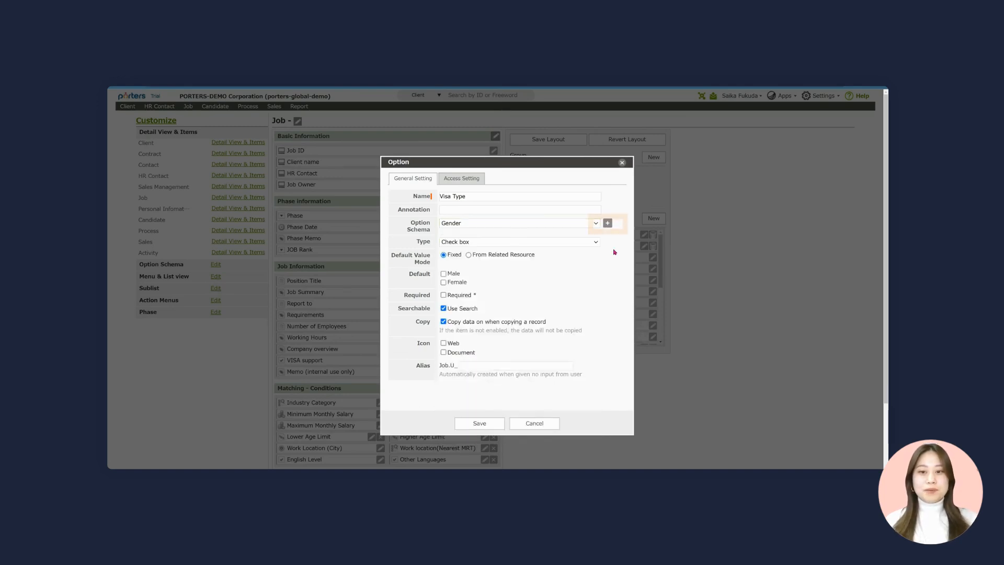
- Create a new option schema titled Visa Type
{"action": "left_click", "coordinate": [608, 224]}
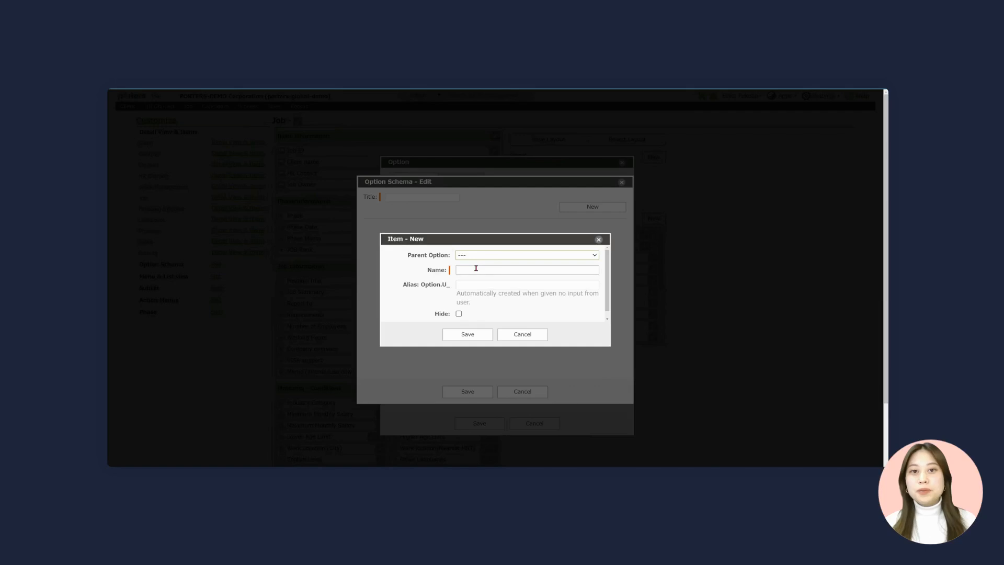
{"action": "left_click", "coordinate": [476, 269]}
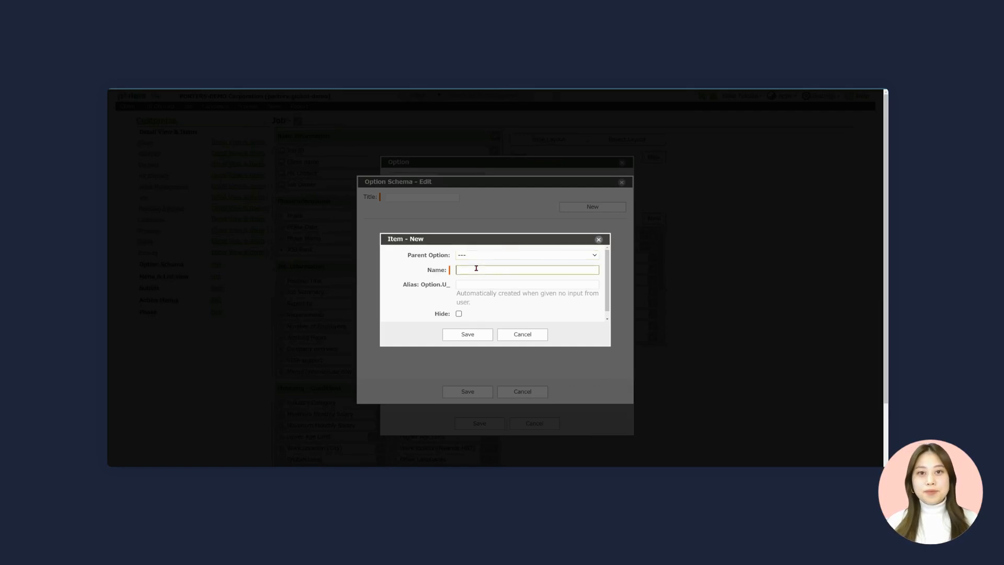
{"action": "type", "text": "Visa Type"}
{"action": "left_click", "coordinate": [461, 333]}
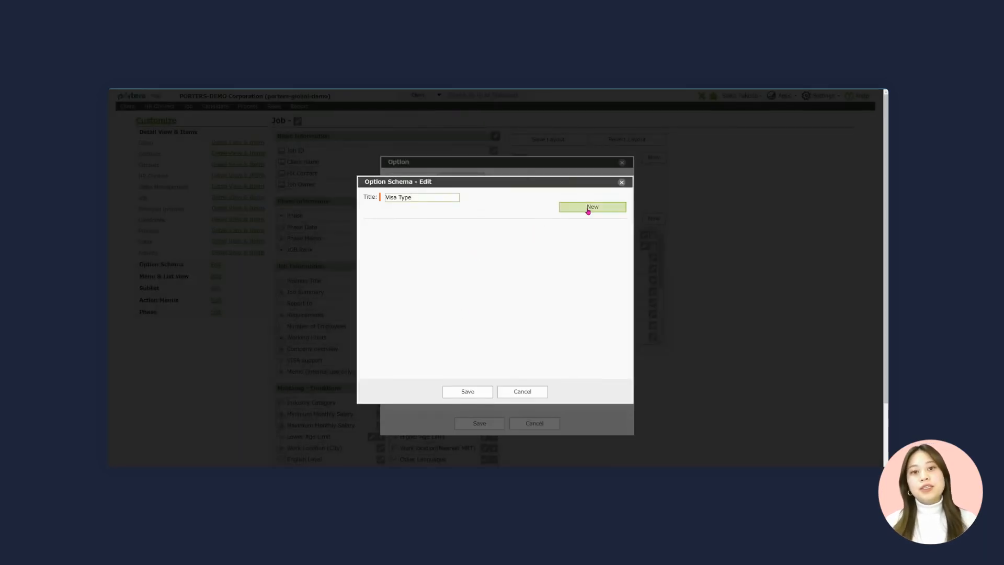
- Add top-level options A, B and C to the Visa Type schema
{"action": "left_click", "coordinate": [591, 209]}
{"action": "left_click", "coordinate": [461, 270]}
{"action": "type", "text": "A"}
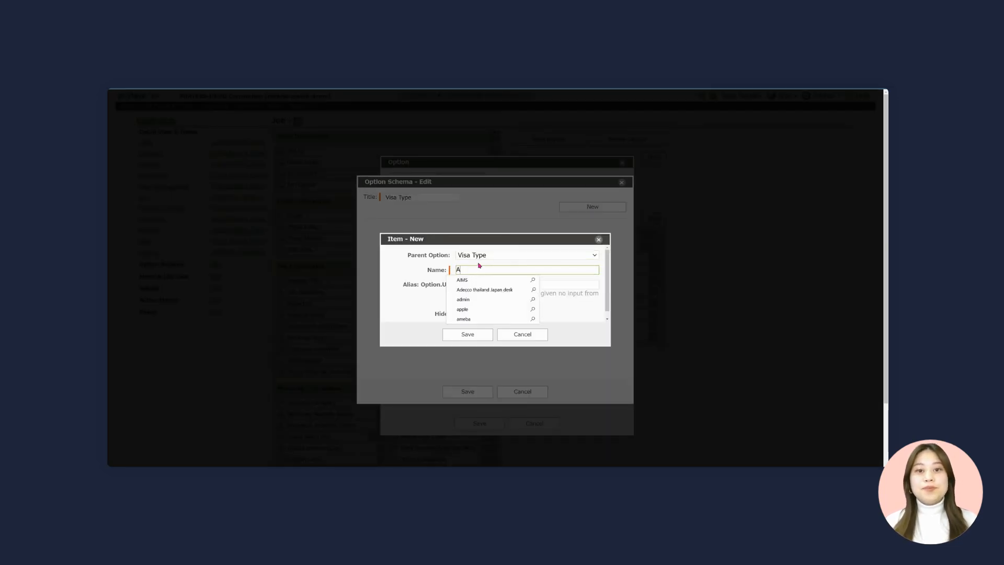
{"action": "left_click", "coordinate": [468, 335]}
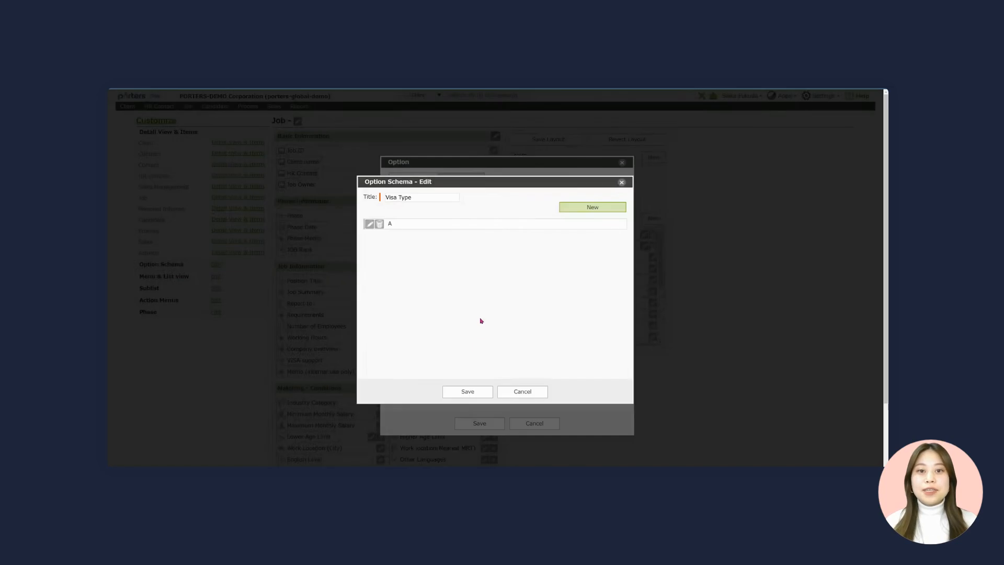
{"action": "left_click", "coordinate": [570, 208]}
{"action": "left_click", "coordinate": [478, 273]}
{"action": "type", "text": "B"}
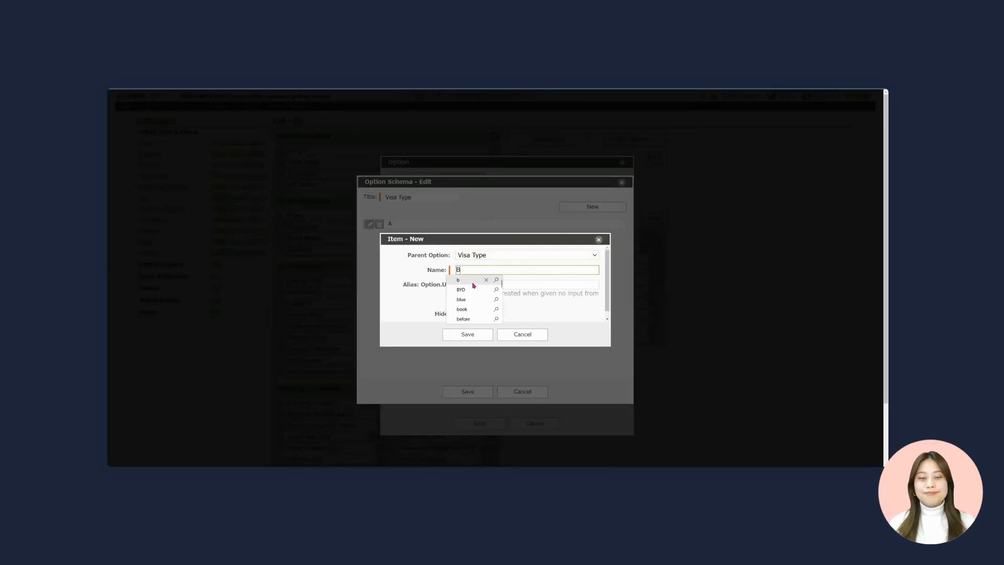
{"action": "left_click", "coordinate": [464, 337]}
{"action": "left_click", "coordinate": [592, 207]}
{"action": "left_click", "coordinate": [486, 272]}
{"action": "type", "text": "C"}
{"action": "left_click", "coordinate": [465, 336]}
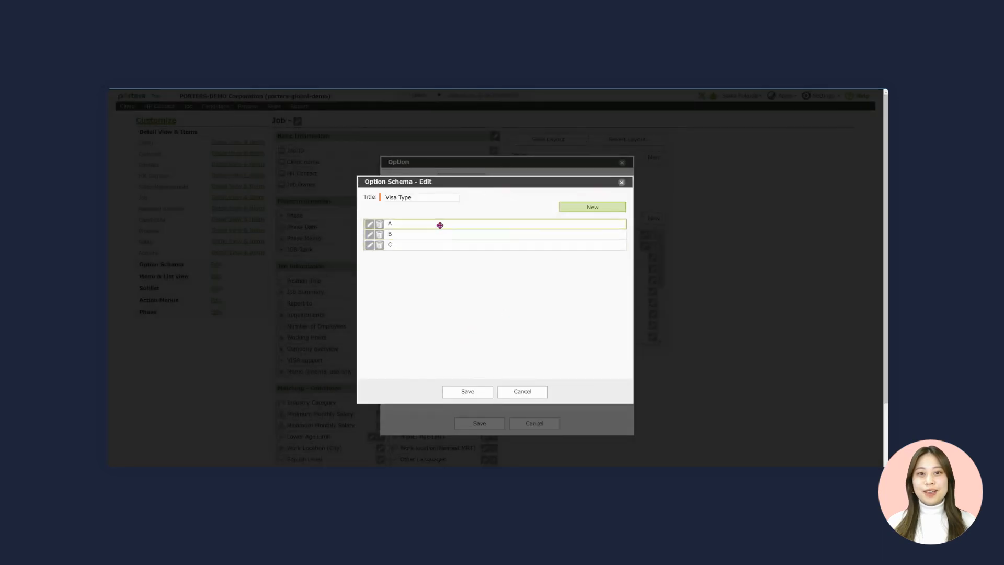
- Add sub-options A-1 and A-2 under parent A, then save the schema
{"action": "left_click", "coordinate": [577, 210]}
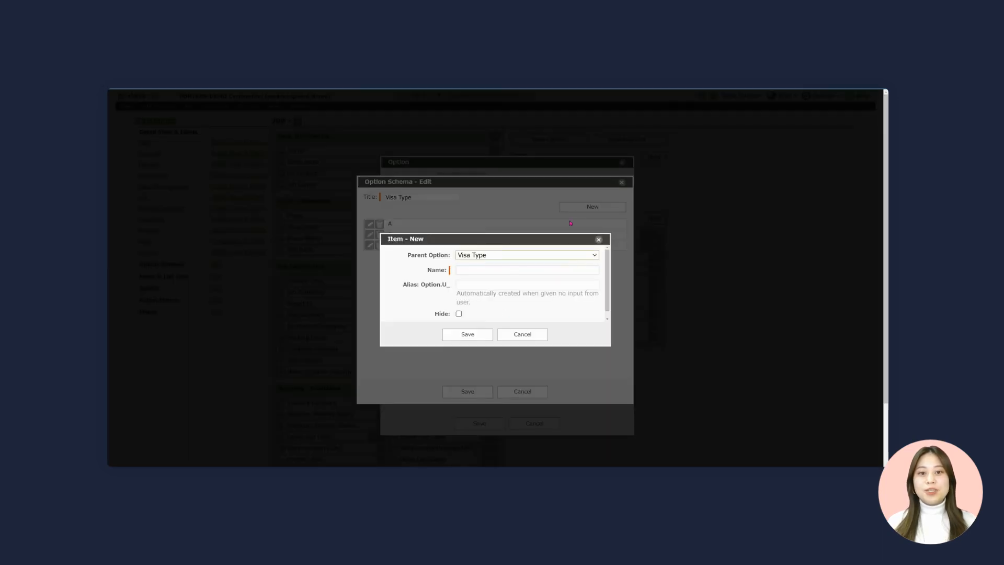
{"action": "left_click", "coordinate": [511, 253]}
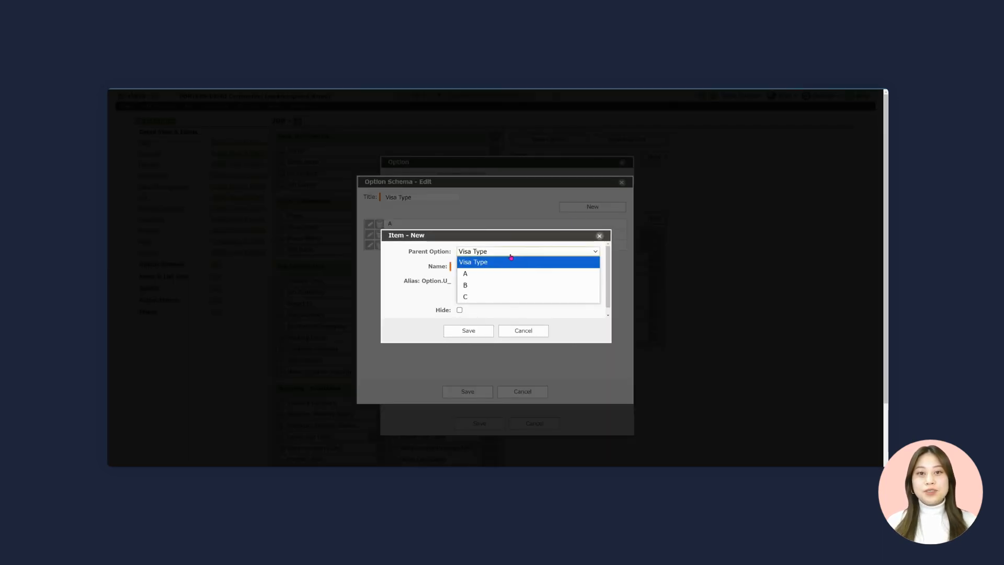
{"action": "left_click", "coordinate": [481, 275]}
{"action": "left_click", "coordinate": [476, 266]}
{"action": "type", "text": "A-1"}
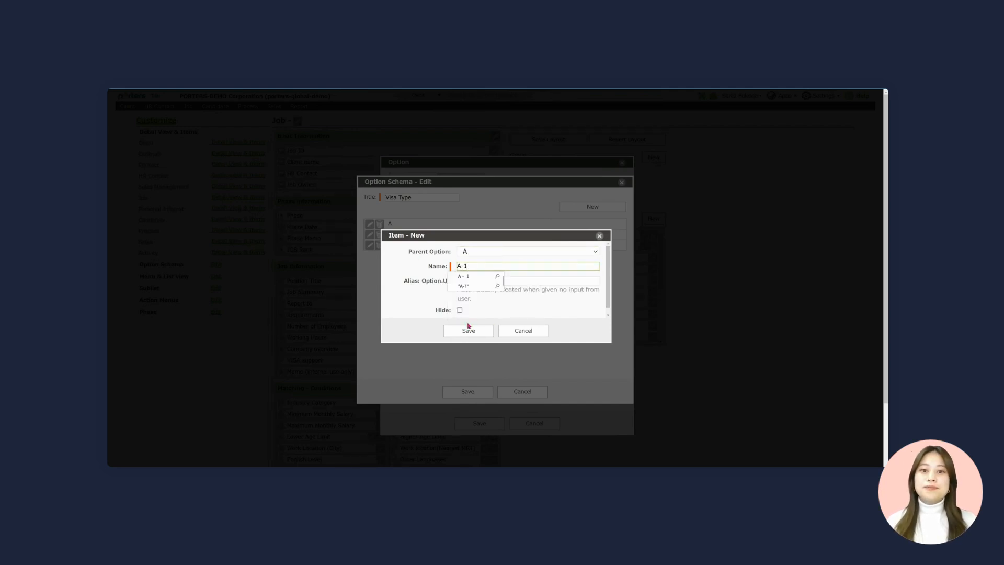
{"action": "left_click", "coordinate": [470, 327]}
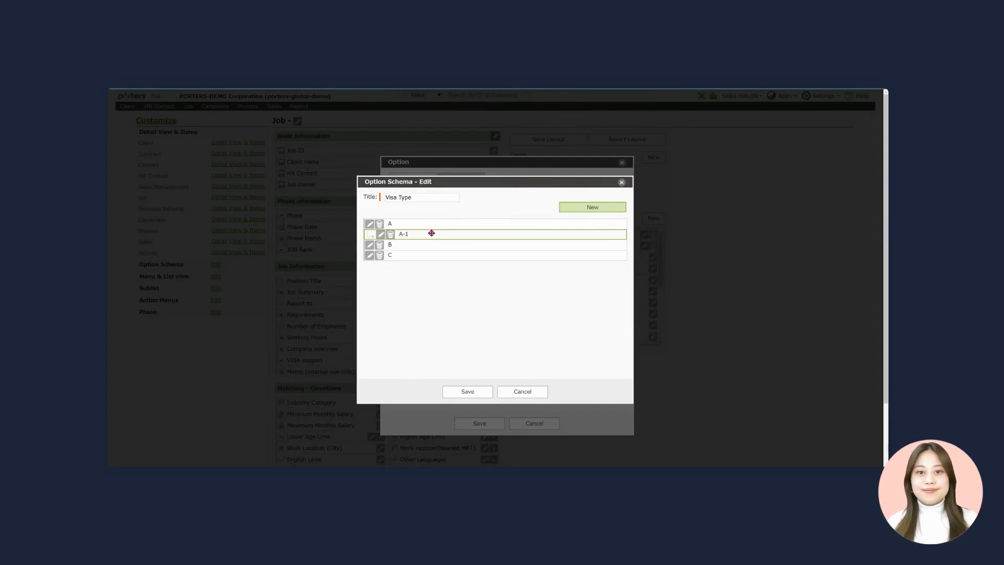
{"action": "left_click", "coordinate": [592, 207]}
{"action": "left_click", "coordinate": [481, 266]}
{"action": "type", "text": "A-2"}
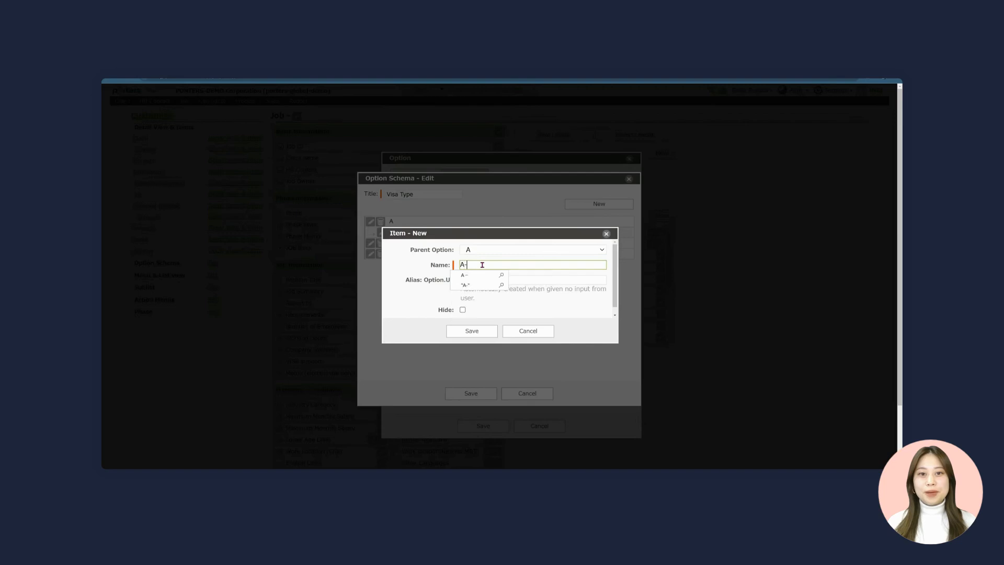
{"action": "left_click", "coordinate": [470, 330]}
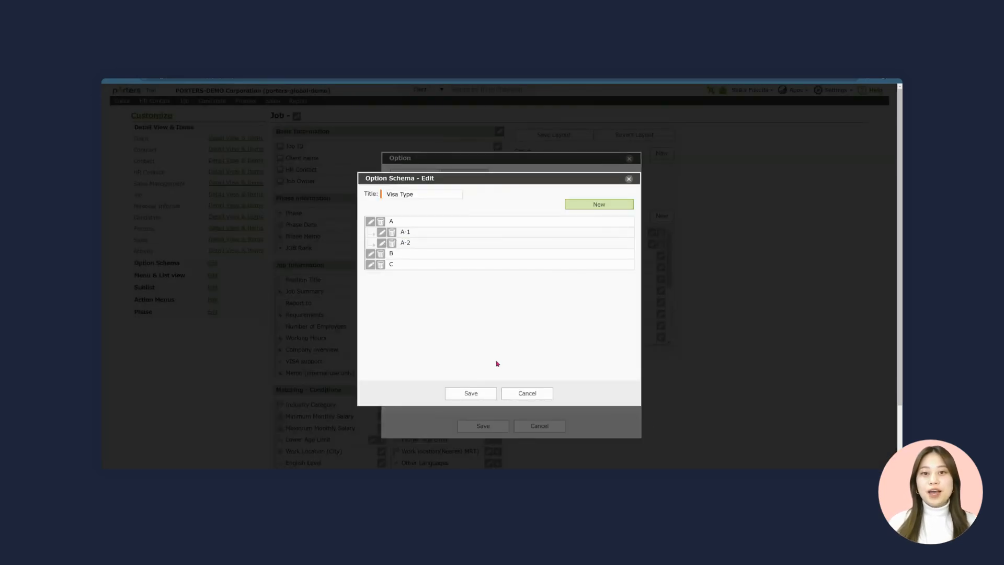
{"action": "left_click", "coordinate": [470, 397]}
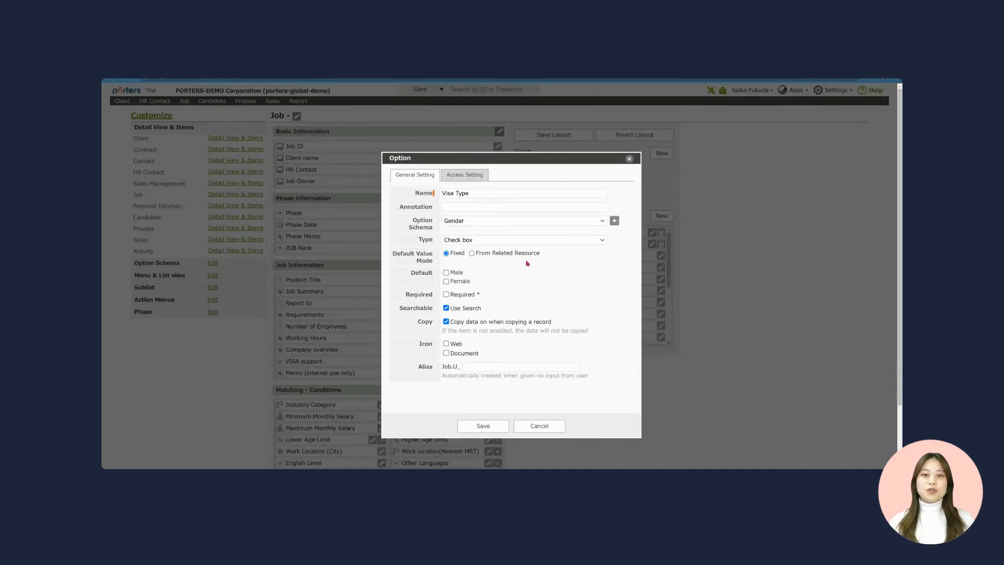
- Link the field to the Visa Type schema as a required Drop down and save it
{"action": "left_click", "coordinate": [491, 222]}
{"action": "scroll", "coordinate": [523, 366], "scroll_direction": "down", "scroll_amount": 10}
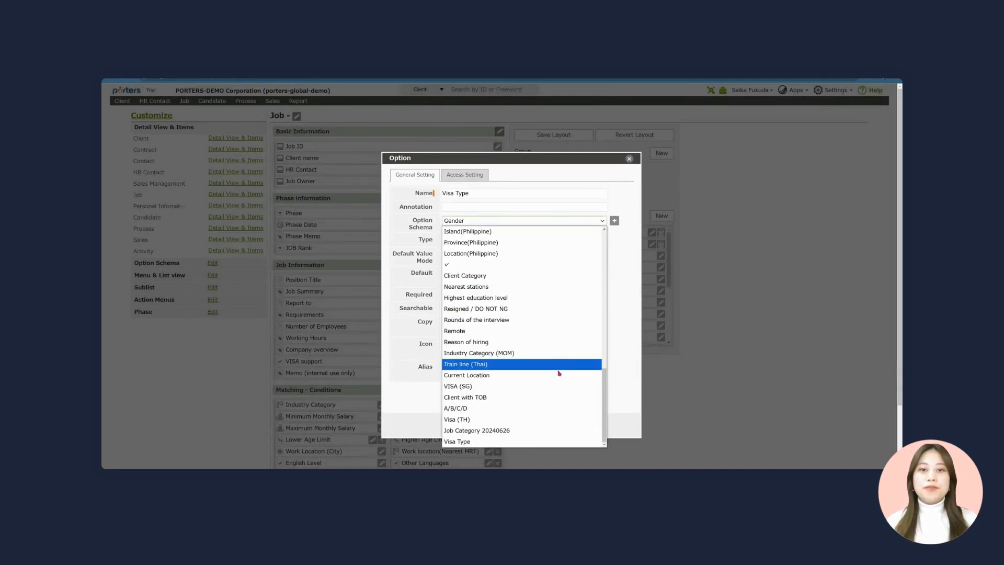
{"action": "left_click", "coordinate": [462, 442]}
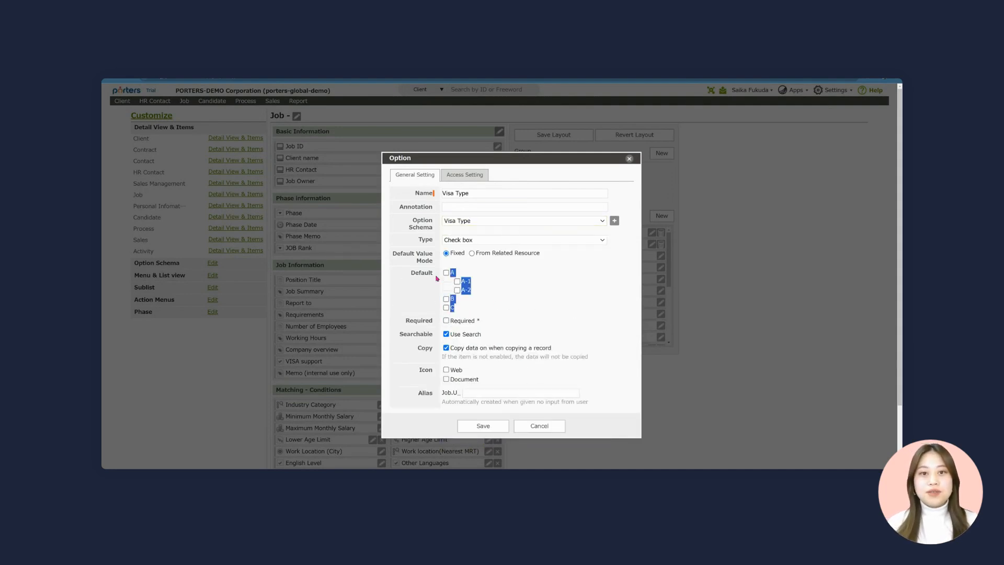
{"action": "left_click", "coordinate": [478, 241]}
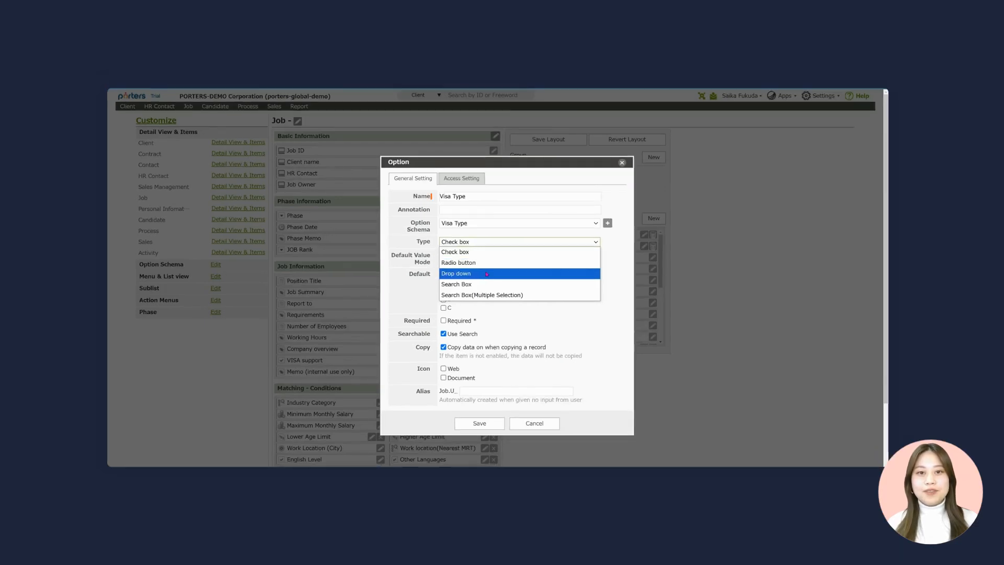
{"action": "left_click", "coordinate": [486, 275]}
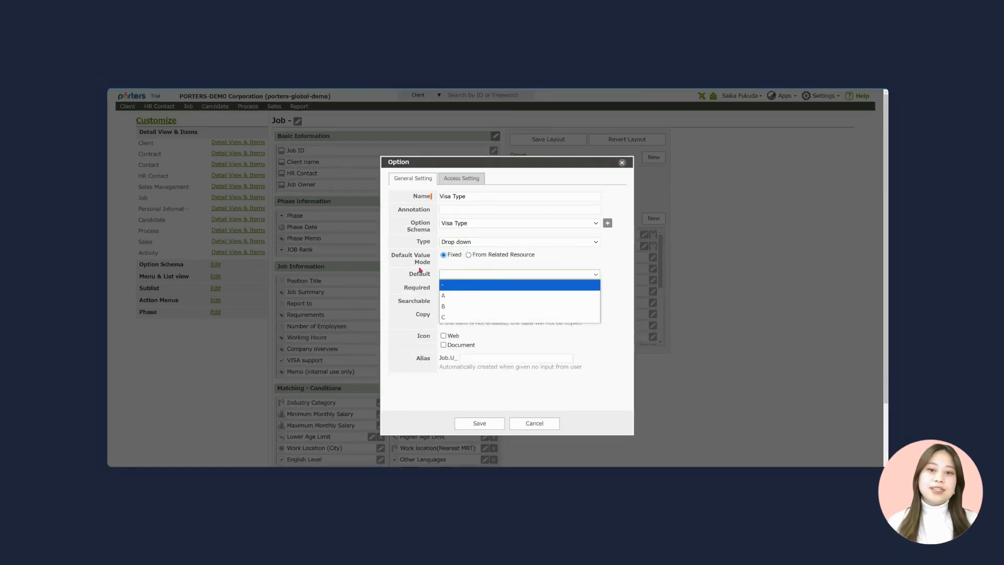
{"action": "double_click", "coordinate": [404, 292]}
{"action": "left_click", "coordinate": [412, 293]}
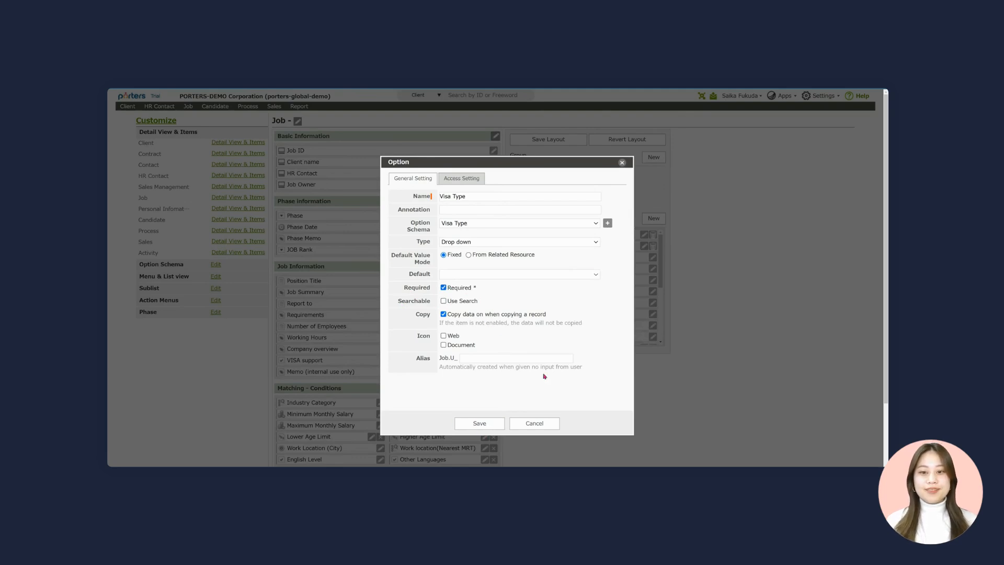
{"action": "left_click", "coordinate": [478, 423]}
{"action": "scroll", "coordinate": [610, 285], "scroll_direction": "down", "scroll_amount": 5}
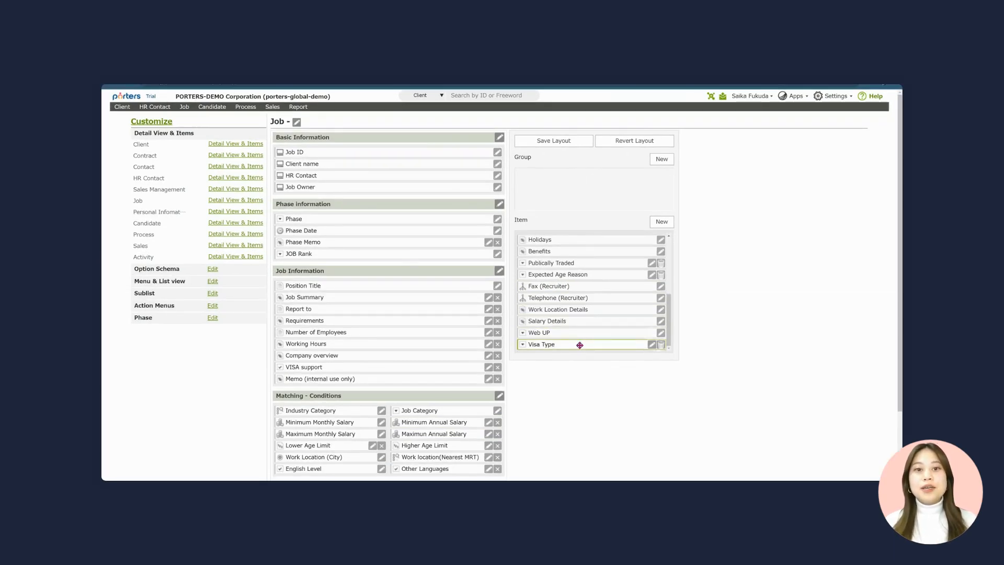
- Place Visa Type at the top of Basic Information and save the Job layout
{"action": "left_click_drag", "start_coordinate": [580, 345], "coordinate": [333, 152]}
{"action": "left_click", "coordinate": [554, 141]}
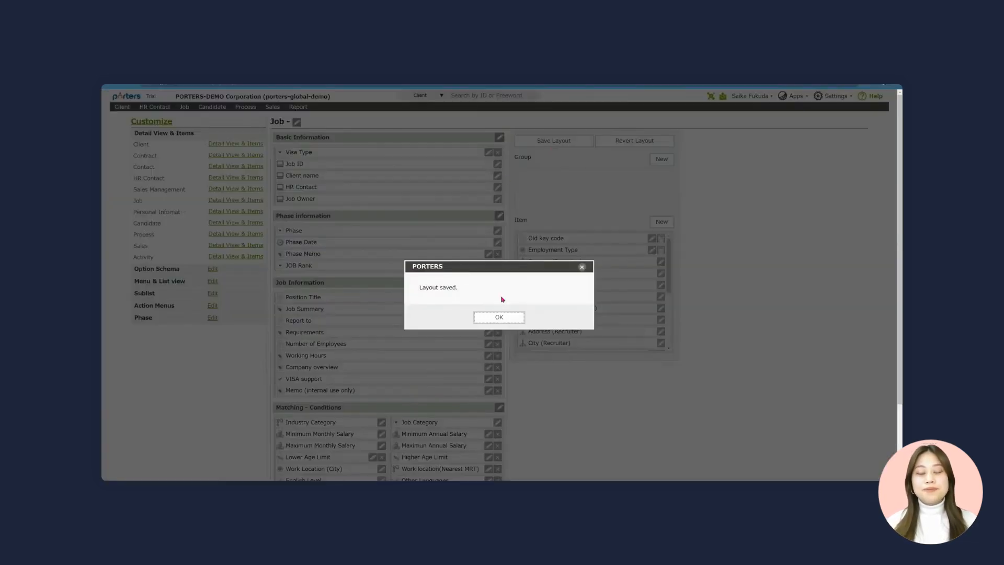
{"action": "left_click", "coordinate": [499, 317]}
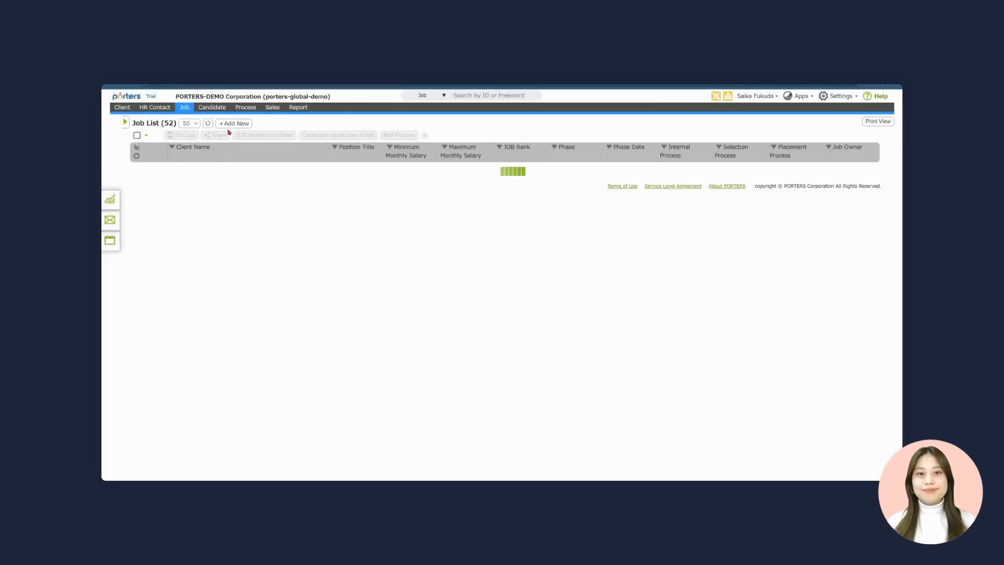
- On a new job form, set Visa Type to the nested option A-1 under A
{"action": "left_click", "coordinate": [228, 125]}
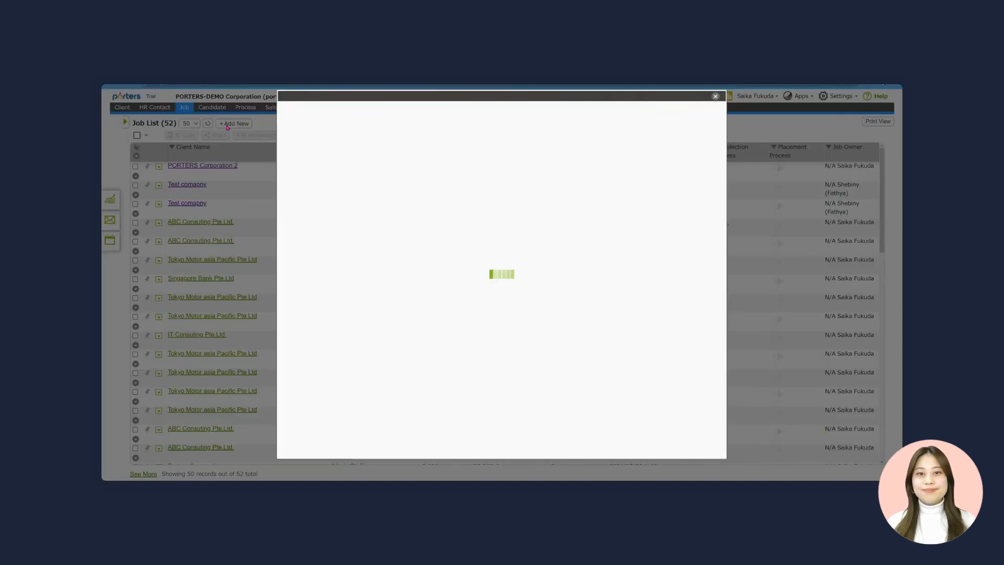
{"action": "left_click", "coordinate": [381, 140]}
{"action": "left_click", "coordinate": [389, 154]}
{"action": "left_click", "coordinate": [393, 176]}
{"action": "left_click", "coordinate": [390, 164]}
{"action": "left_click", "coordinate": [392, 184]}
{"action": "left_click", "coordinate": [382, 140]}
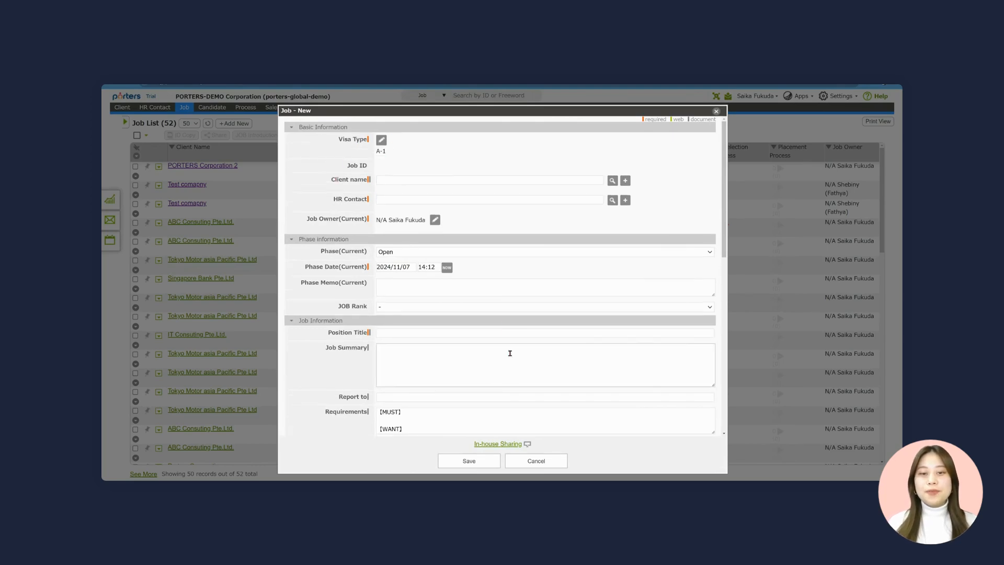